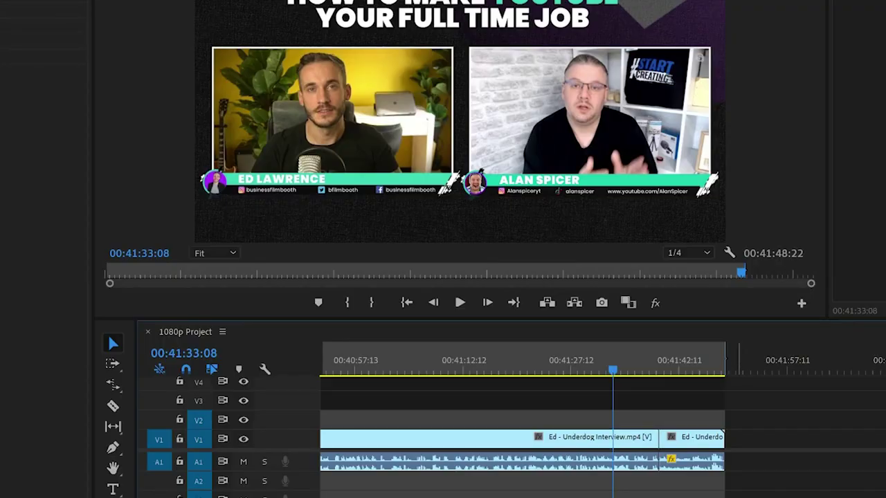
{"action": "scroll", "coordinate": [591, 398], "scroll_direction": "up", "scroll_amount": 15}
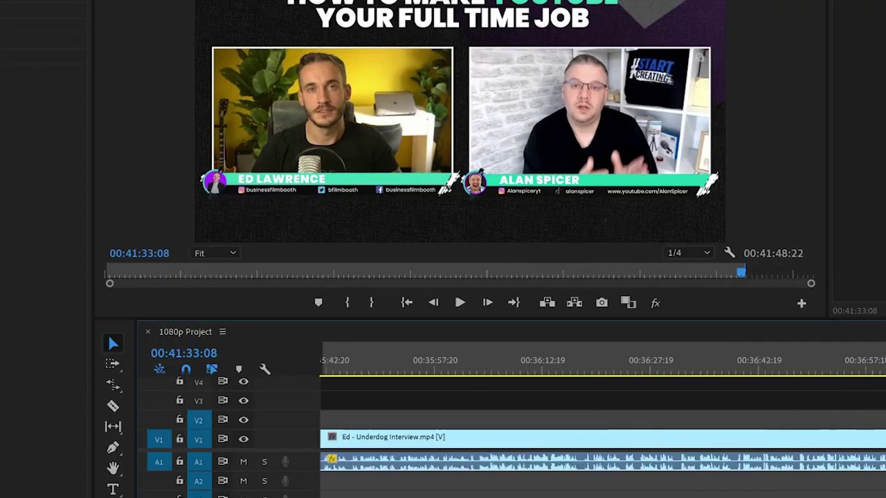
{"action": "scroll", "coordinate": [591, 398], "scroll_direction": "down", "scroll_amount": 5}
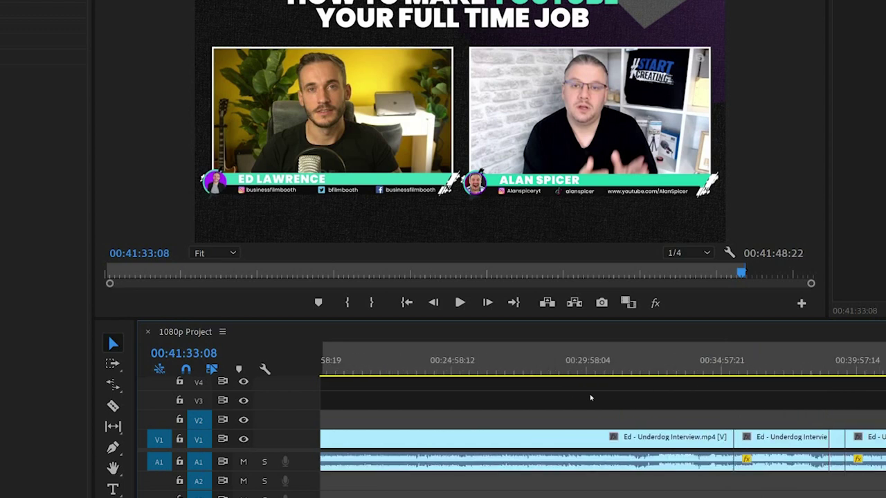
{"action": "scroll", "coordinate": [590, 398], "scroll_direction": "down", "scroll_amount": 3}
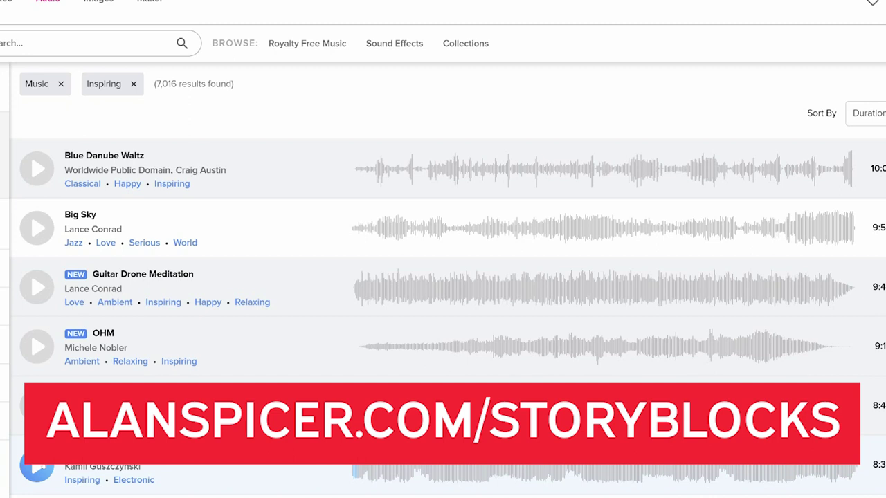
Step: Preview the Inspiring and Electronic track in the Storyblocks music results
{"action": "left_click", "coordinate": [37, 467]}
{"action": "left_click", "coordinate": [43, 467]}
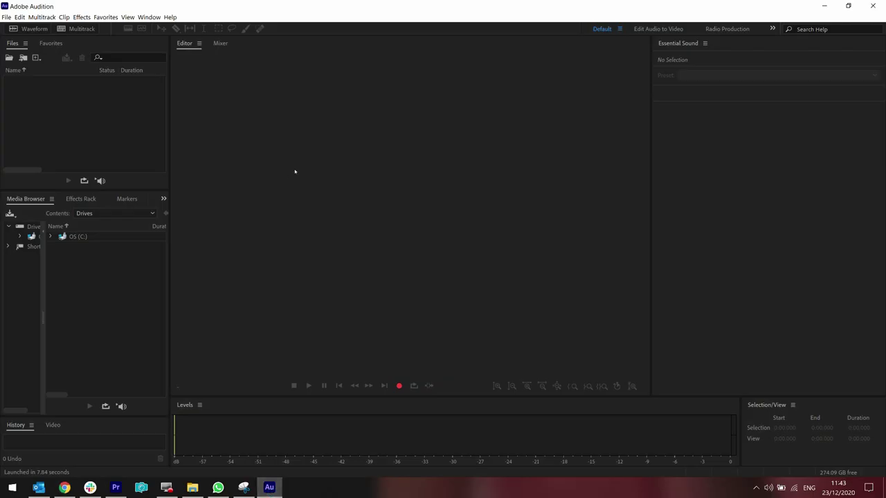
Step: Switch to Audition and create a multitrack session named Untitled Session 11 at 44100 Hz, 32-bit float, with a stereo master
{"action": "left_click", "coordinate": [3, 16]}
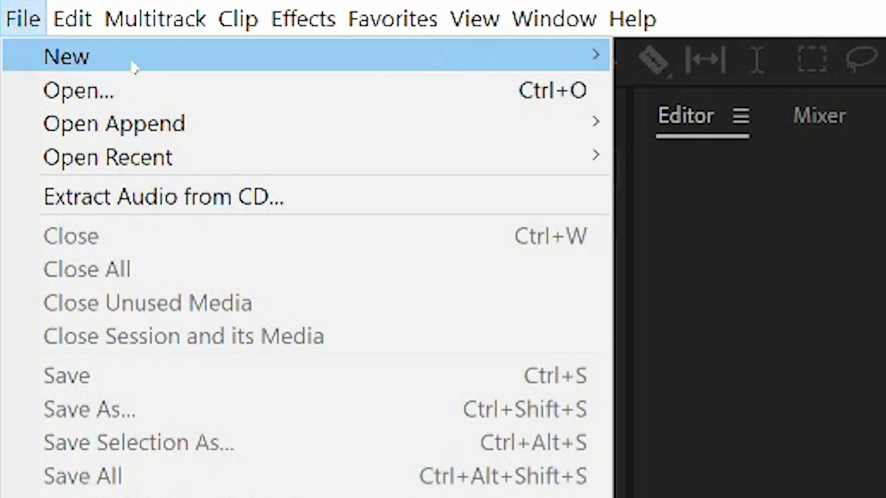
{"action": "mouse_move", "coordinate": [36, 29]}
{"action": "left_click", "coordinate": [685, 57]}
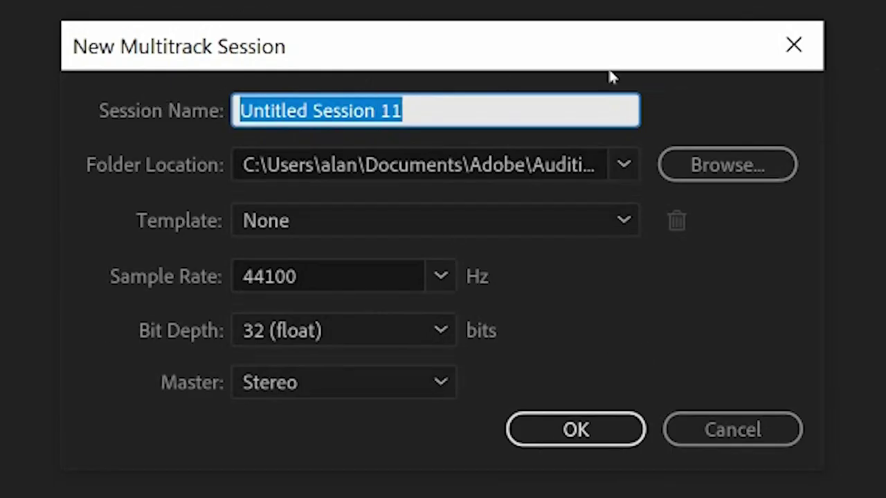
{"action": "left_click", "coordinate": [575, 429]}
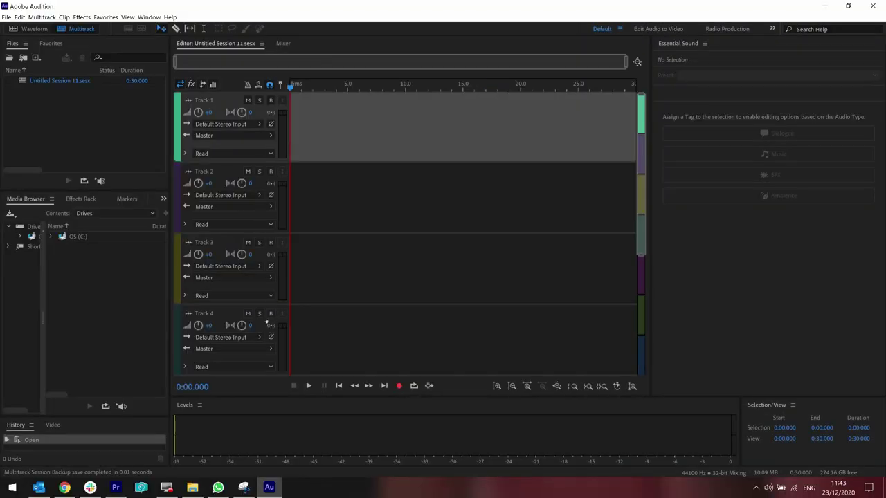
Step: Bring the downloaded audioblocks-feel music file from the browser onto the start of Track 1 and tag the clip as Music
{"action": "left_click", "coordinate": [63, 487]}
{"action": "left_click_drag", "start_coordinate": [60, 467], "coordinate": [343, 190]}
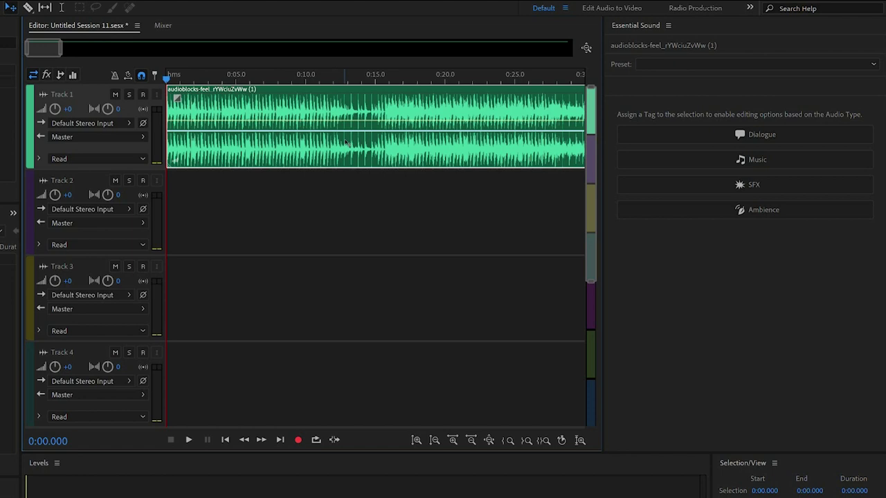
{"action": "left_click", "coordinate": [699, 159]}
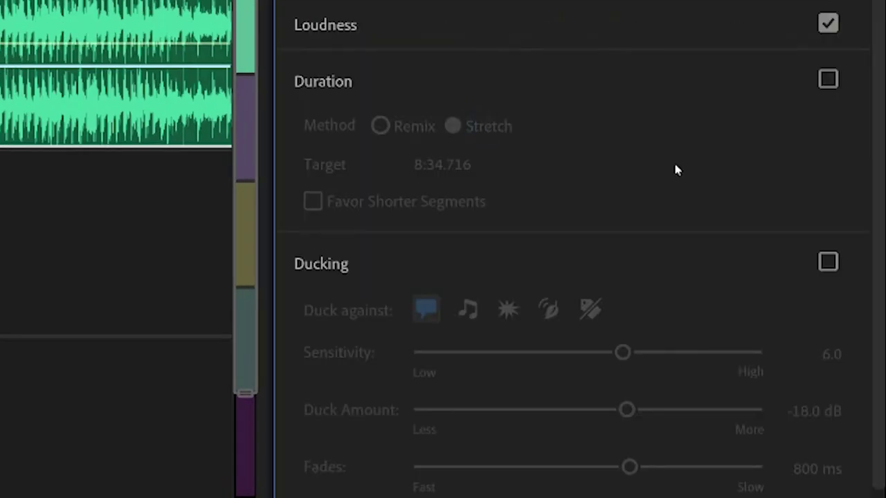
Step: Enable Duration for the music clip and remix it to a target length of 41:00.716
{"action": "left_click", "coordinate": [825, 81]}
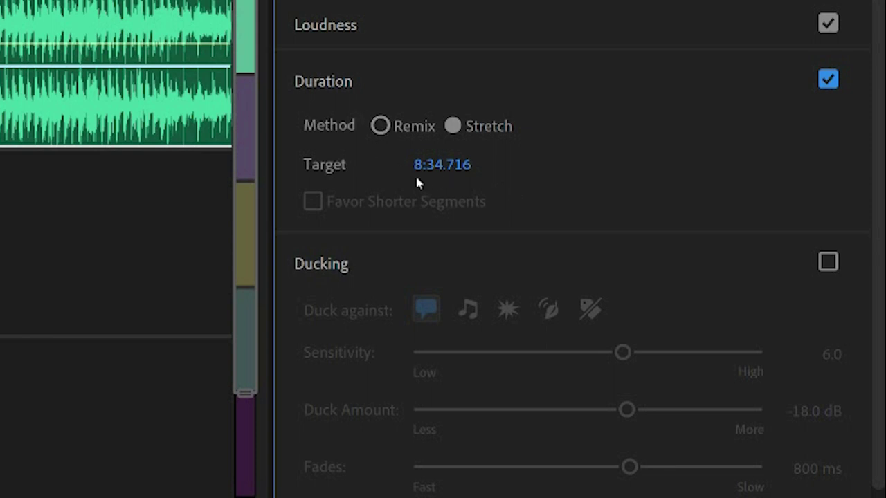
{"action": "left_click", "coordinate": [432, 166]}
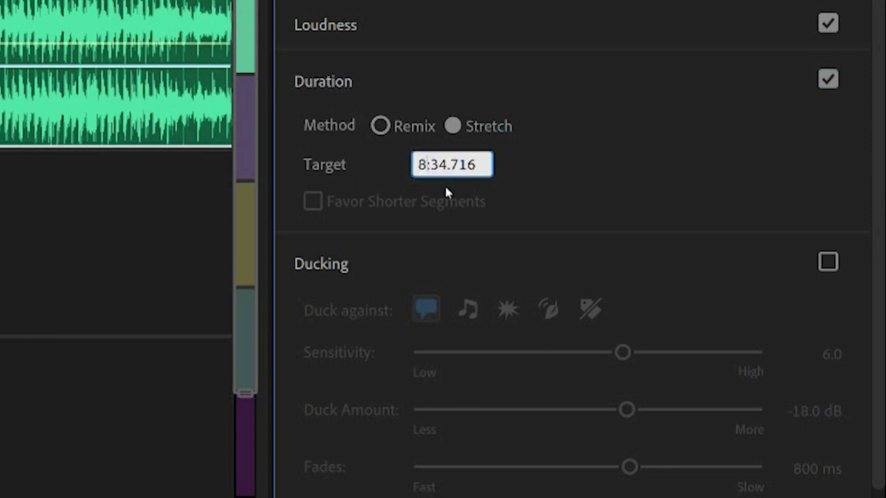
{"action": "key", "text": "BackSpace"}
{"action": "type", "text": "41"}
{"action": "key", "text": "Right"}
{"action": "key", "text": "Right"}
{"action": "key", "text": "Right"}
{"action": "key", "text": "BackSpace"}
{"action": "key", "text": "BackSpace"}
{"action": "type", "text": "00"}
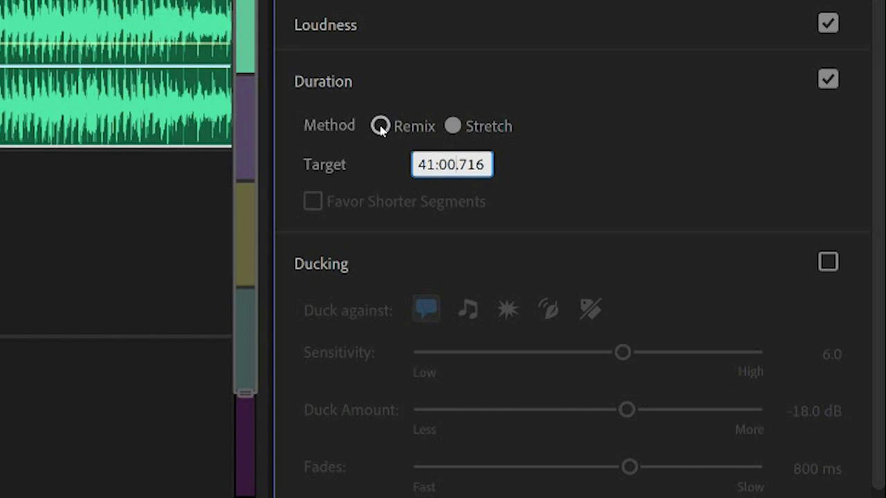
{"action": "key", "text": "Return"}
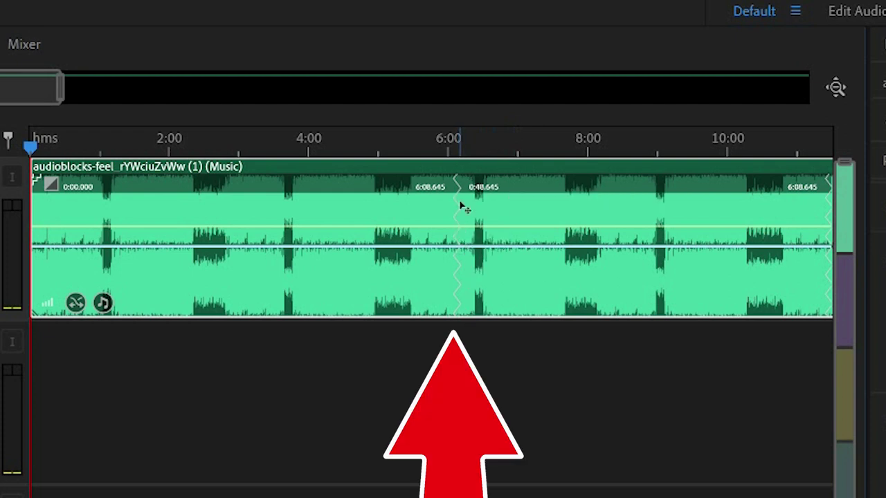
Step: Play the remixed clip from about 6:05 to listen across the first segment transition near 6:08
{"action": "left_click", "coordinate": [455, 156]}
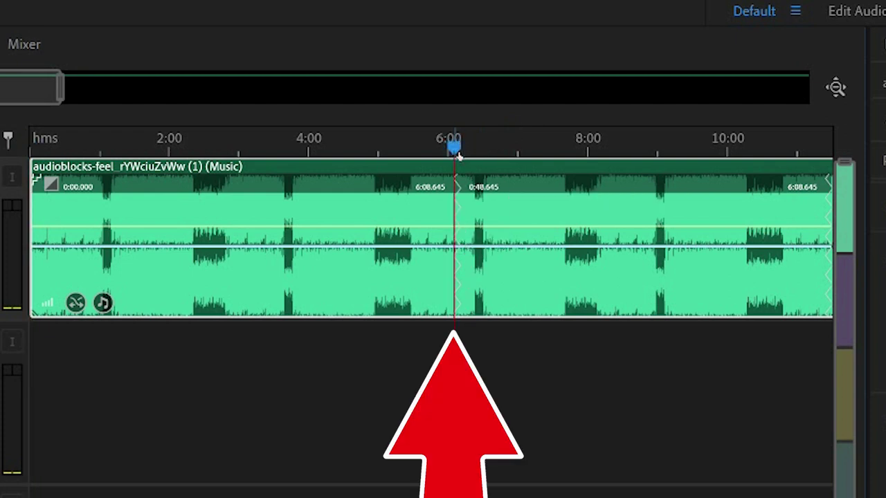
{"action": "scroll", "coordinate": [463, 156], "scroll_direction": "up", "scroll_amount": 5}
{"action": "left_click", "coordinate": [462, 147]}
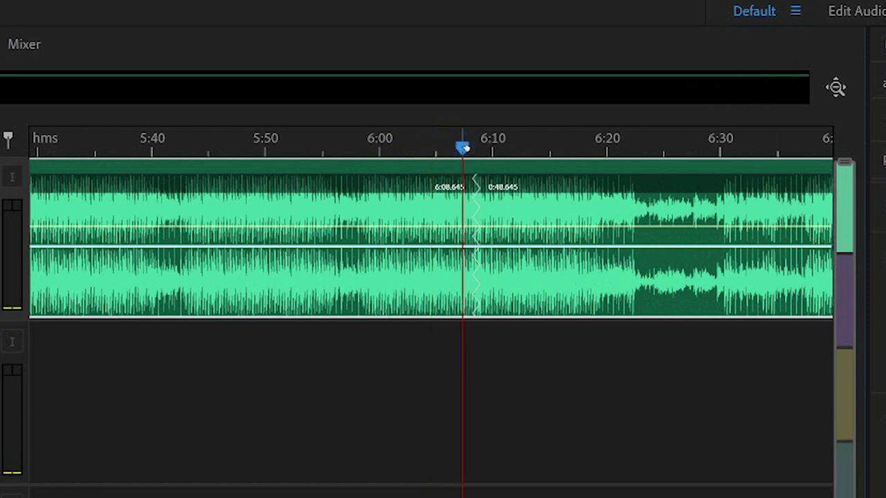
{"action": "scroll", "coordinate": [465, 148], "scroll_direction": "up", "scroll_amount": 5}
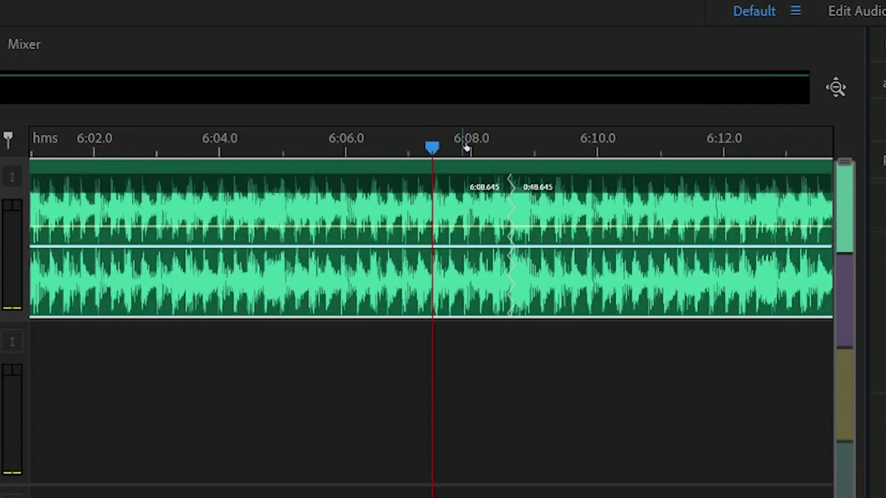
{"action": "left_click", "coordinate": [287, 146]}
{"action": "key", "text": "space"}
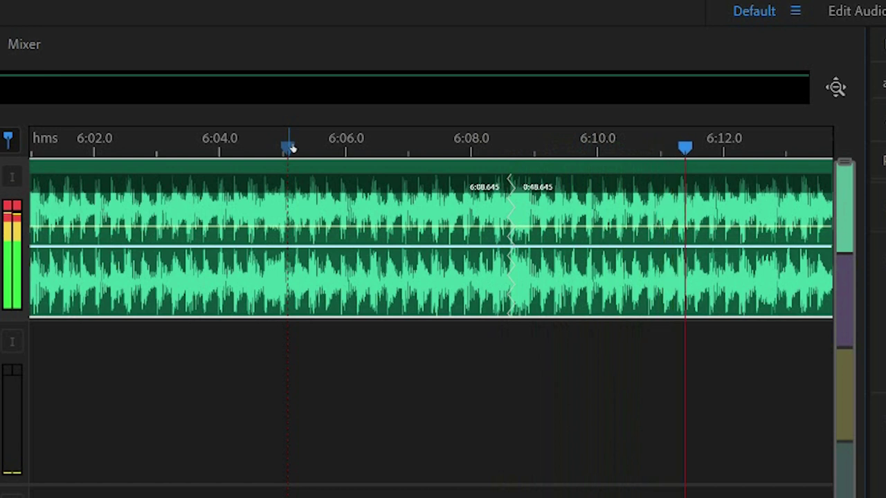
{"action": "key", "text": "space"}
Step: Try Favor Shorter Segments on the remix, examine the segment cuts along the clip, and turn the option off
{"action": "key", "text": "minus"}
{"action": "key", "text": "minus"}
{"action": "key", "text": "minus"}
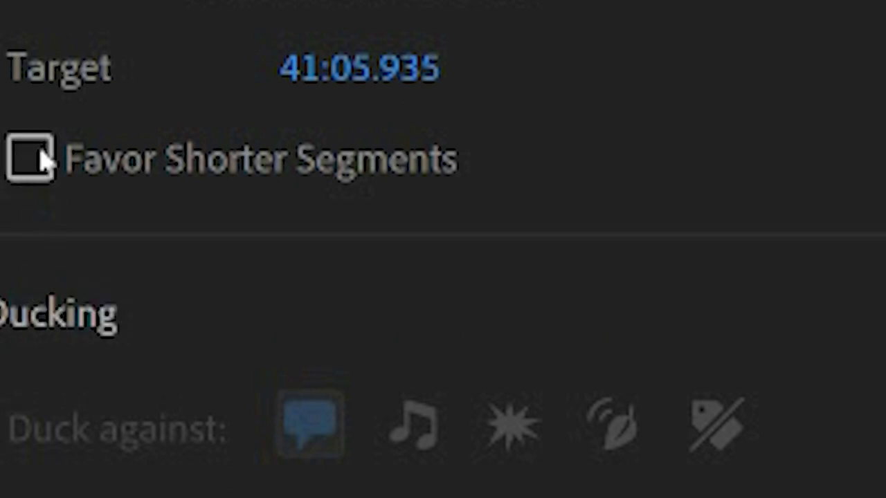
{"action": "left_click", "coordinate": [28, 158]}
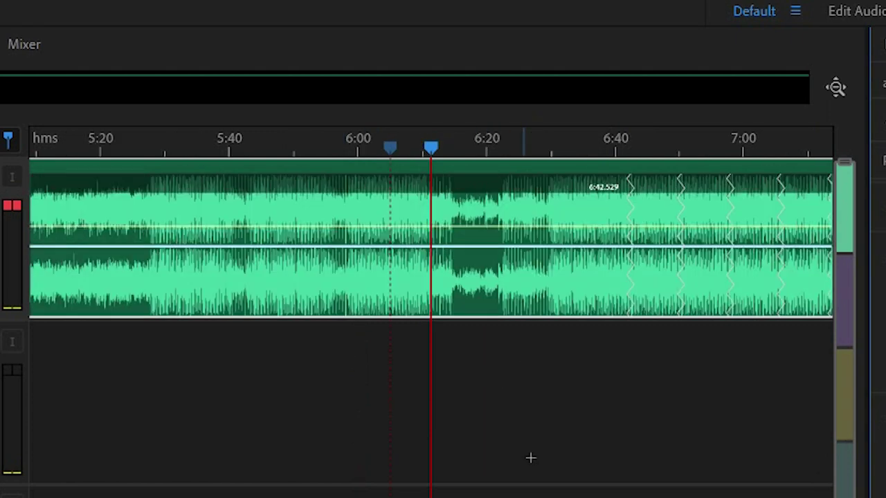
{"action": "scroll", "coordinate": [530, 458], "scroll_direction": "down", "scroll_amount": 5}
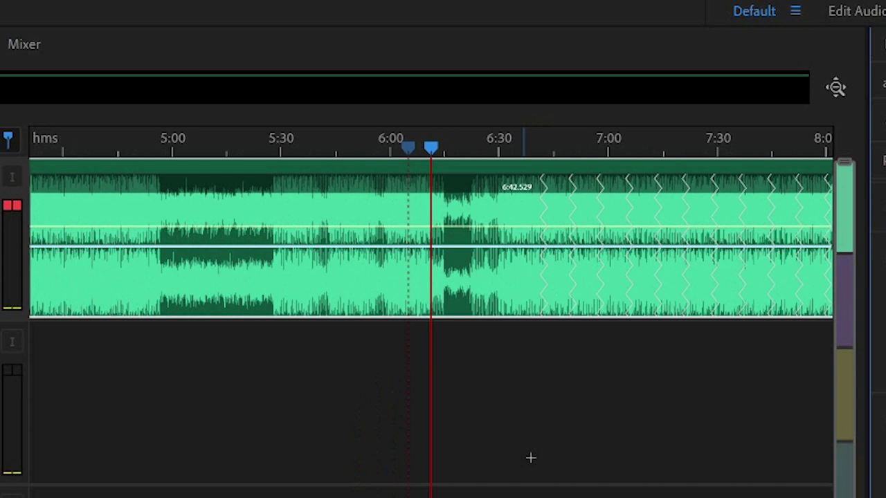
{"action": "scroll", "coordinate": [531, 458], "scroll_direction": "down", "scroll_amount": 5}
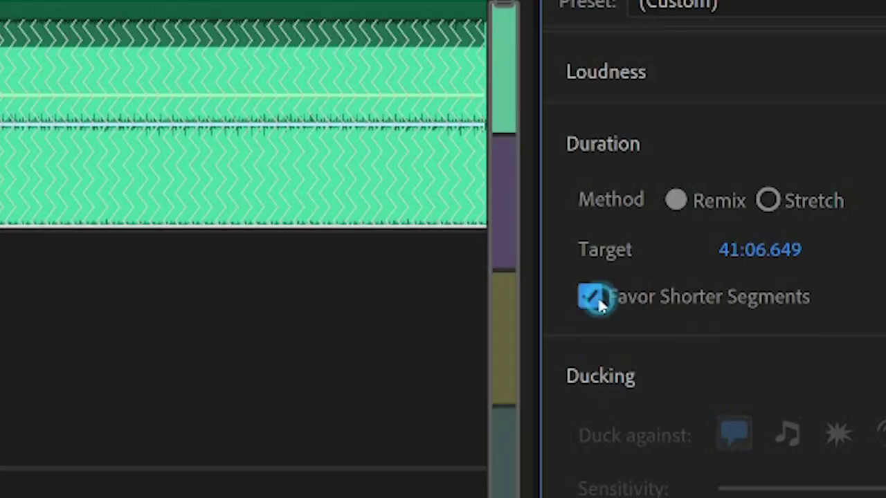
{"action": "left_click", "coordinate": [594, 300]}
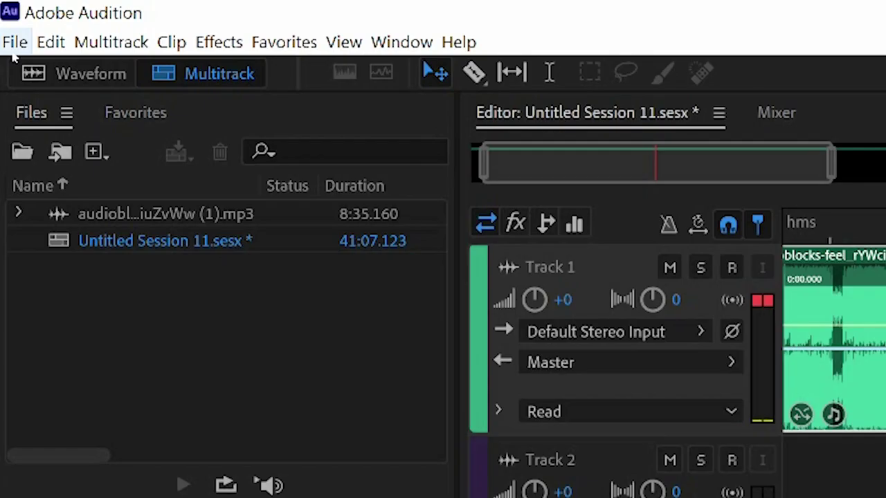
Step: Export the session to Adobe Premiere Pro as a mixdown to a stereo file, with Open in Adobe Premiere Pro enabled
{"action": "left_click", "coordinate": [14, 42]}
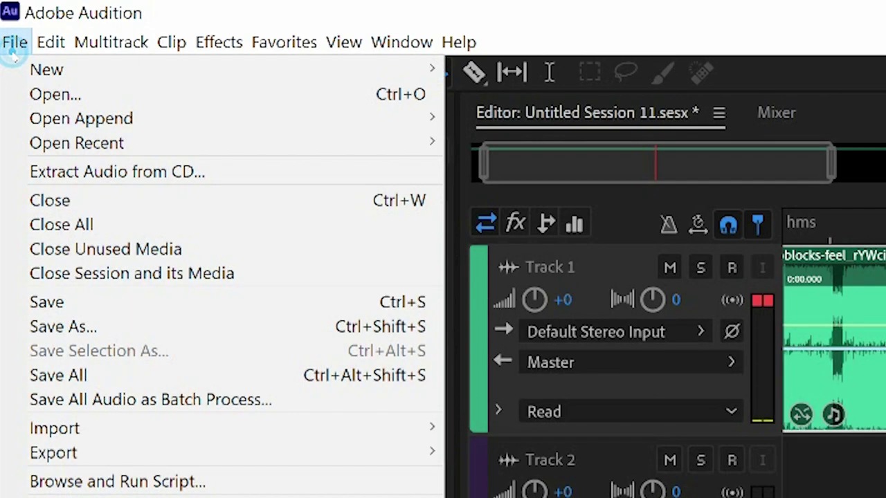
{"action": "mouse_move", "coordinate": [184, 452]}
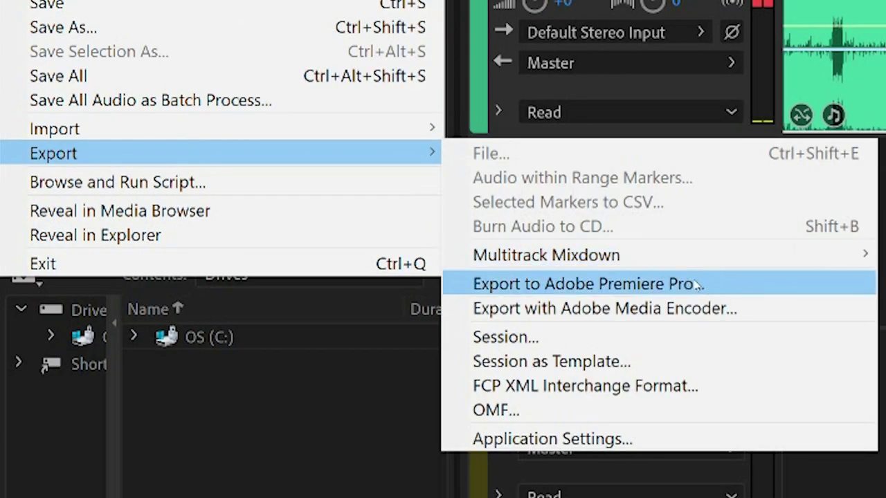
{"action": "mouse_move", "coordinate": [647, 267]}
{"action": "left_click", "coordinate": [667, 290]}
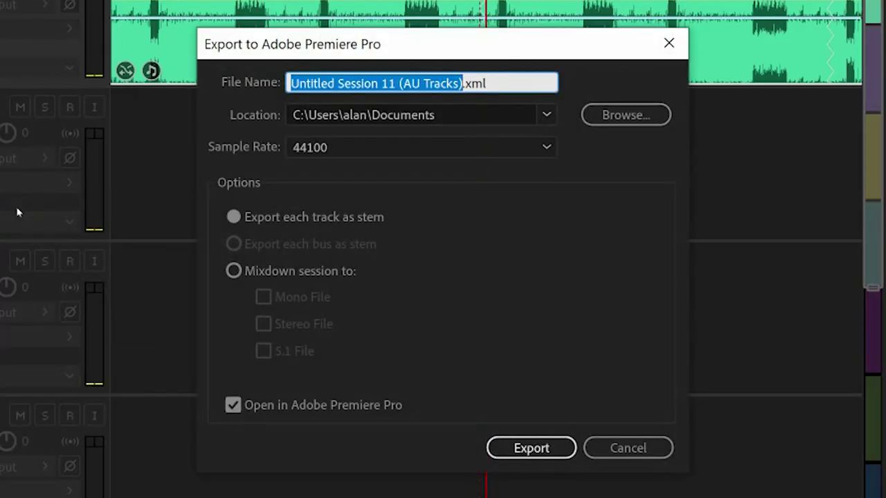
{"action": "left_click", "coordinate": [247, 272]}
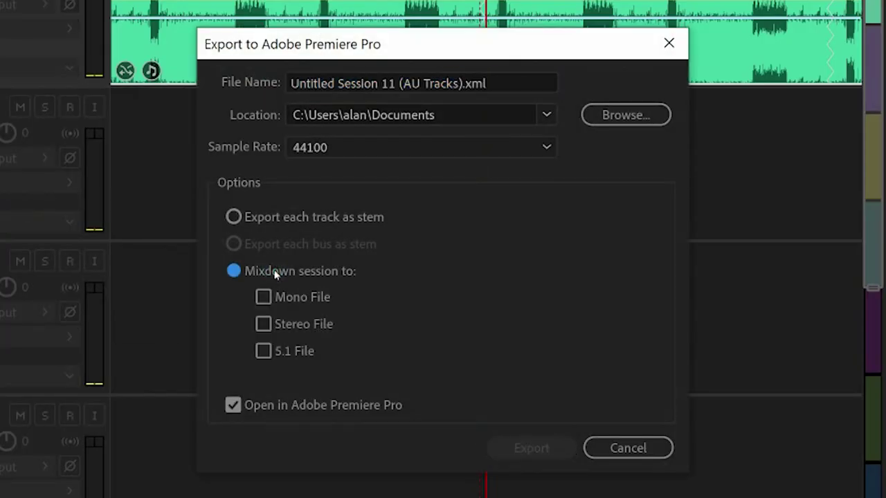
{"action": "left_click", "coordinate": [292, 325]}
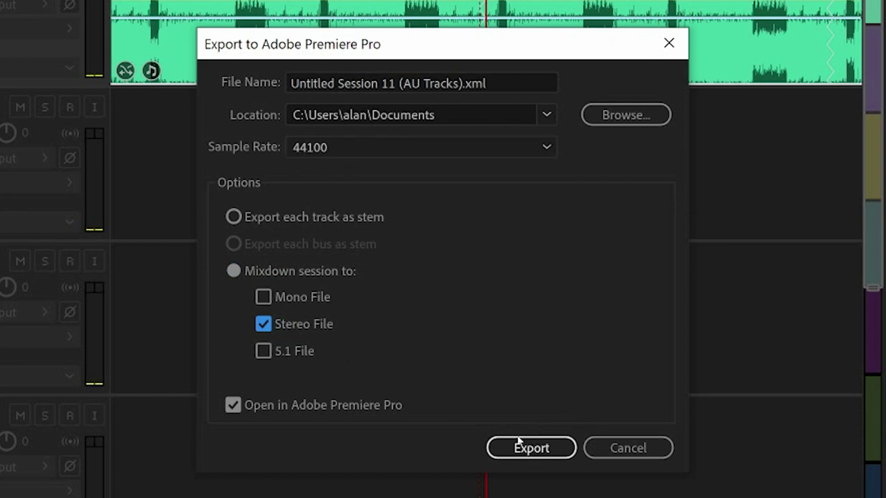
{"action": "left_click", "coordinate": [546, 450]}
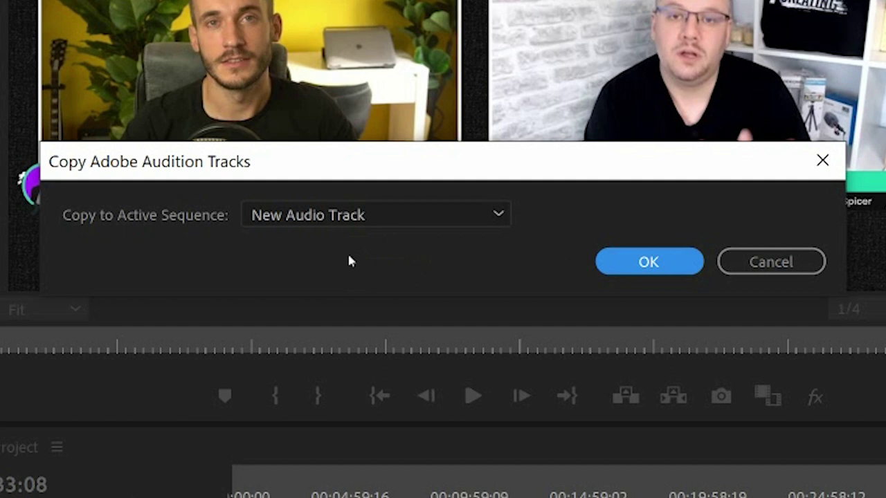
Step: In Premiere Pro, copy the Audition mixdown to Audio 2 of the active sequence and play the opening seconds
{"action": "left_click", "coordinate": [364, 222]}
{"action": "left_click", "coordinate": [315, 277]}
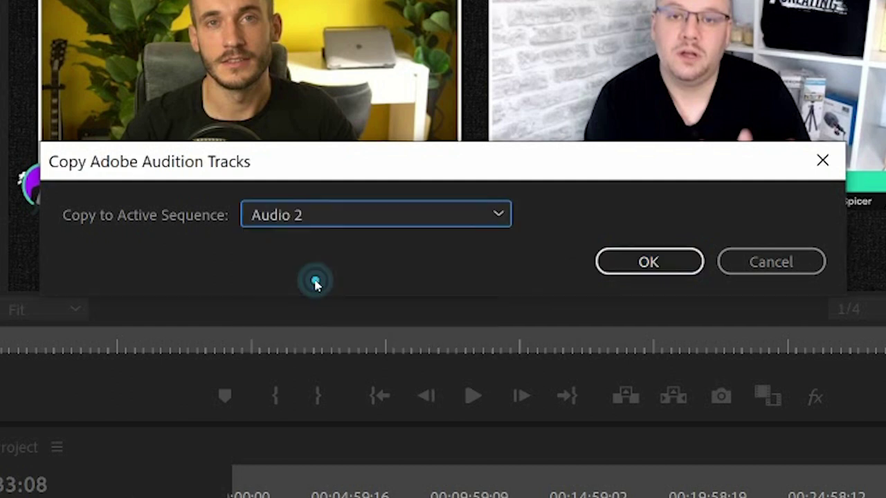
{"action": "left_click", "coordinate": [675, 268]}
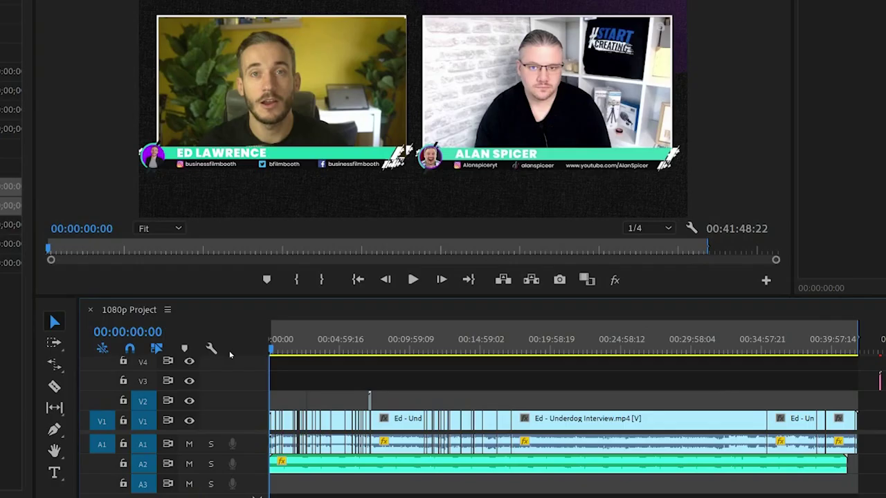
{"action": "key", "text": "space"}
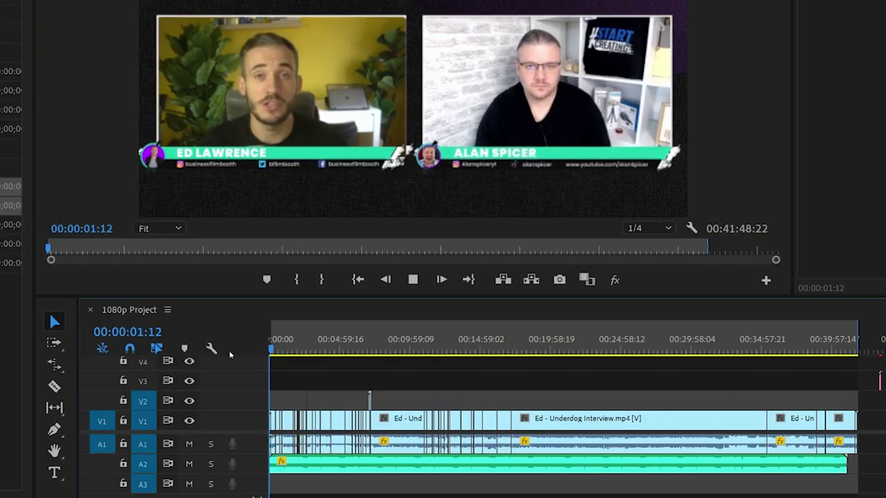
{"action": "key", "text": "space"}
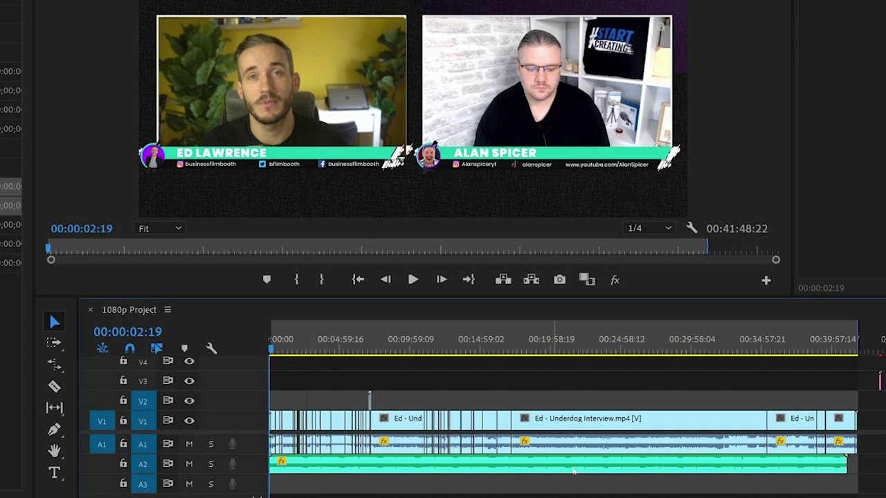
Step: Turn off Level keyframing for the music clip on A2, set its volume level to -15 dB, and play the opening to check the mix
{"action": "left_click", "coordinate": [547, 469]}
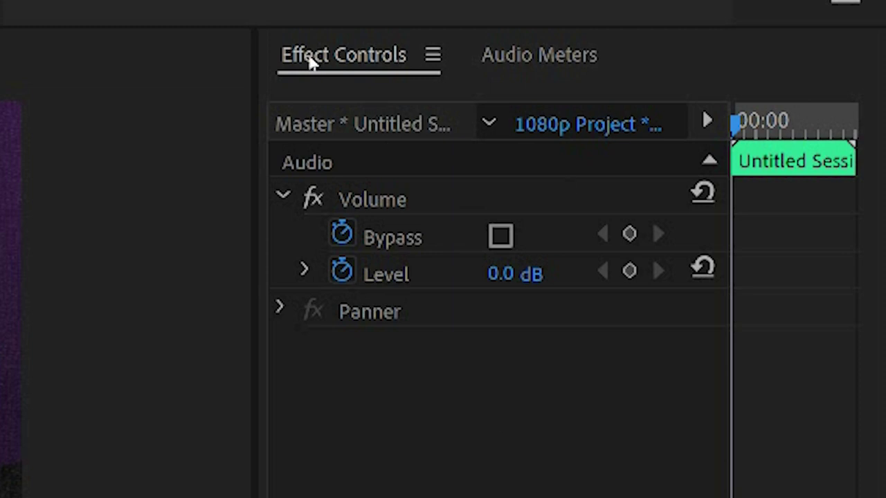
{"action": "left_click", "coordinate": [342, 279]}
{"action": "left_click", "coordinate": [343, 272]}
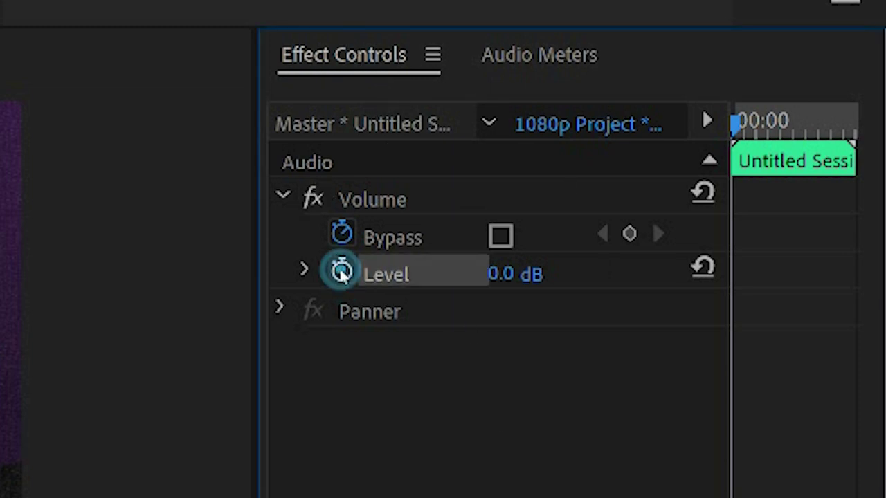
{"action": "left_click", "coordinate": [502, 289]}
{"action": "type", "text": "-15"}
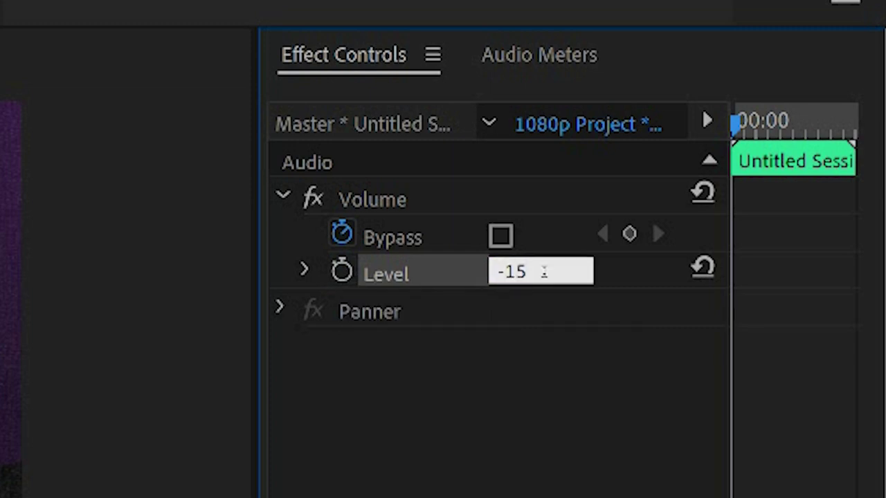
{"action": "key", "text": "Return"}
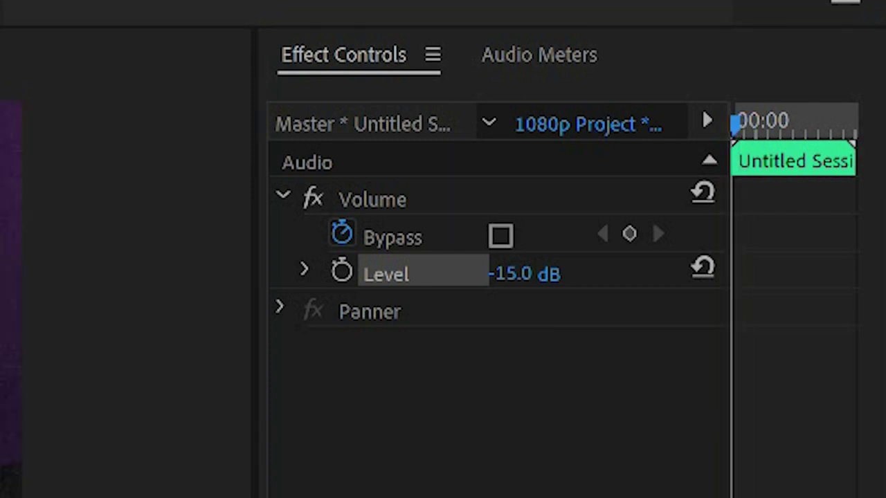
{"action": "key", "text": "space"}
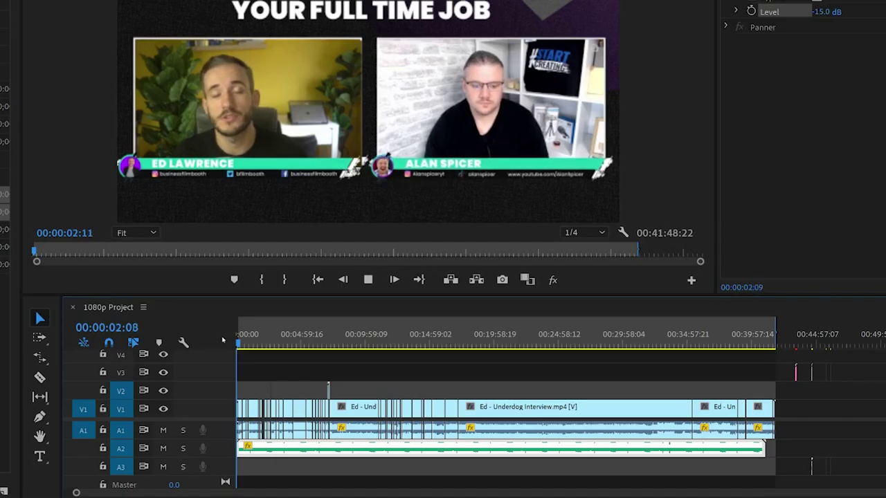
{"action": "key", "text": "space"}
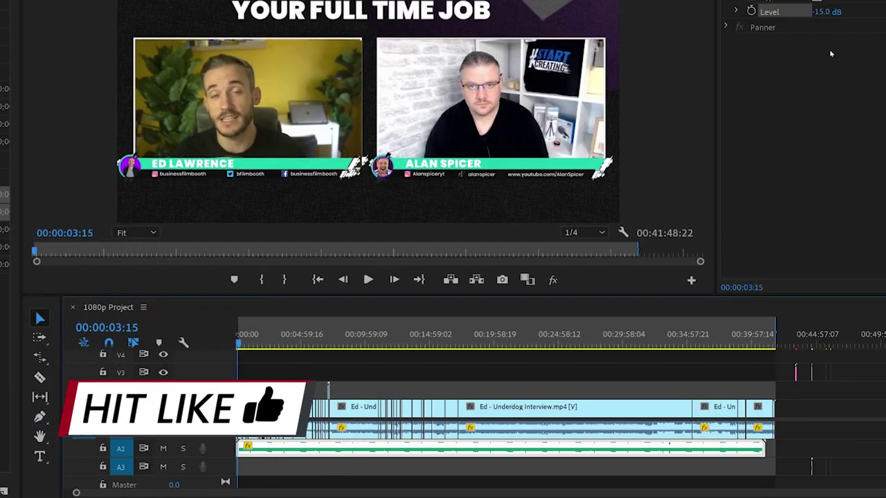
Step: Examine where the A2 music clip ends relative to the interview near the end of the sequence
{"action": "left_click", "coordinate": [762, 338]}
{"action": "key", "text": "="}
{"action": "key", "text": "="}
{"action": "key", "text": "="}
{"action": "key", "text": "="}
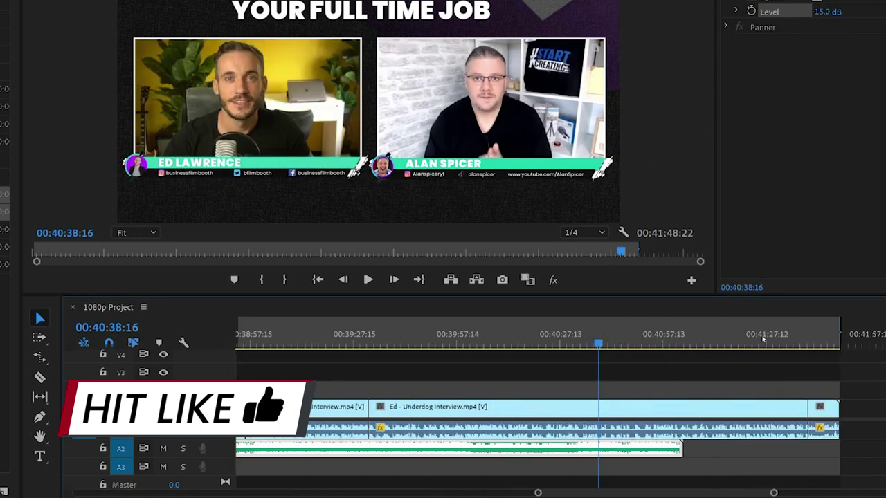